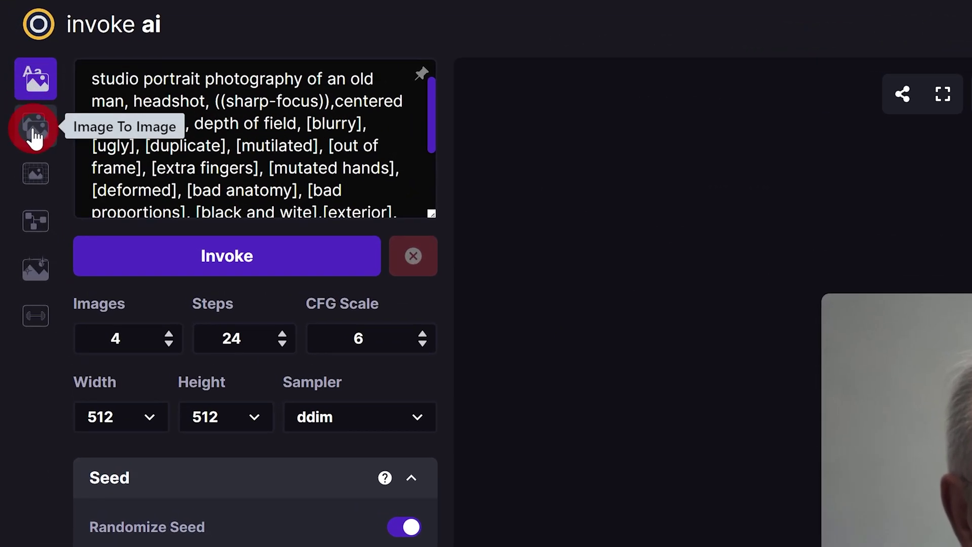
# Step: Switch InvokeAI to the Image To Image tab in the left sidebar
pyautogui.click(31, 124)
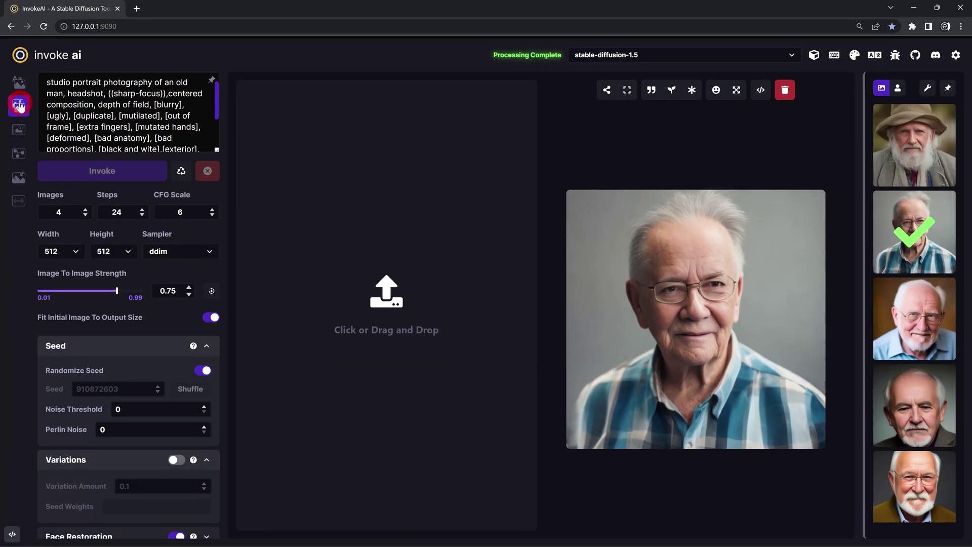
pyautogui.click(379, 349)
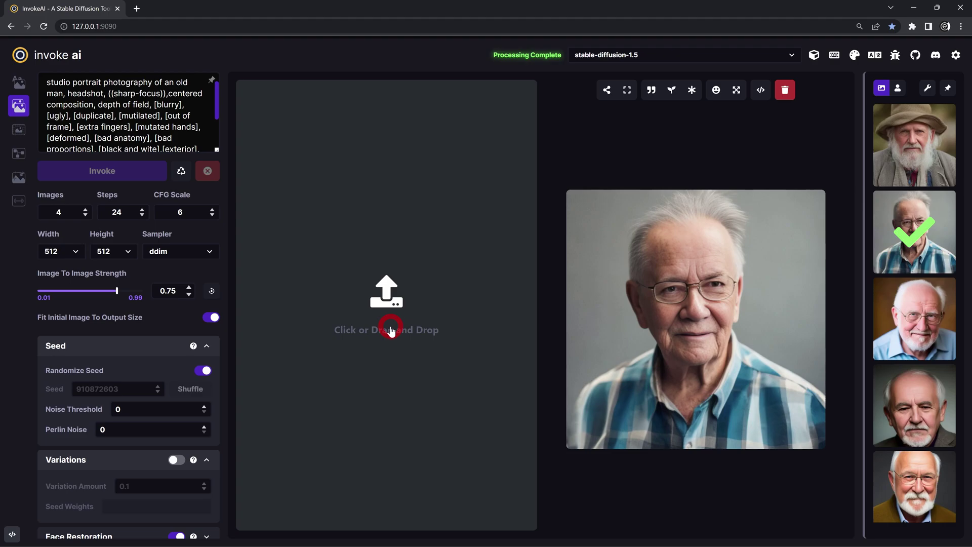
pyautogui.click(337, 349)
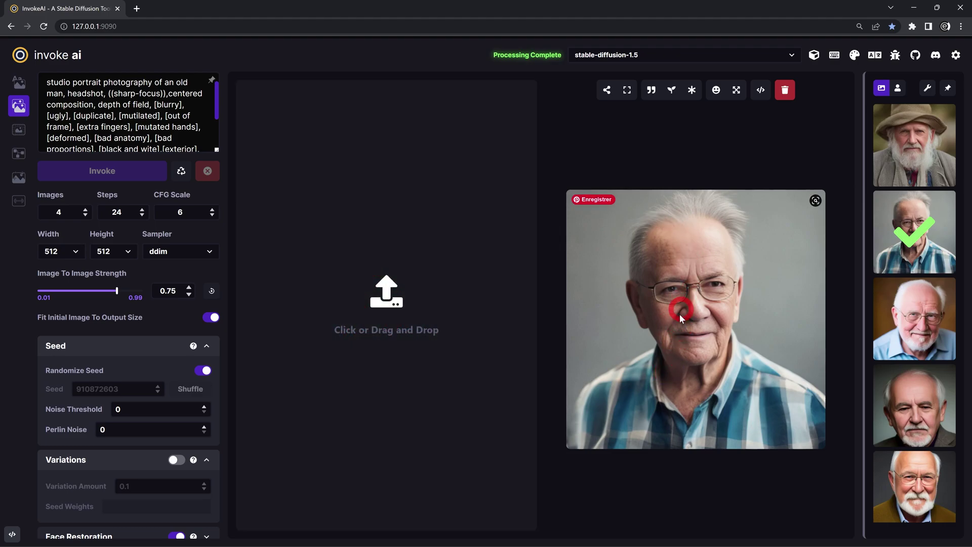
pyautogui.moveTo(688, 339)
pyautogui.moveTo(914, 232)
pyautogui.click(927, 330)
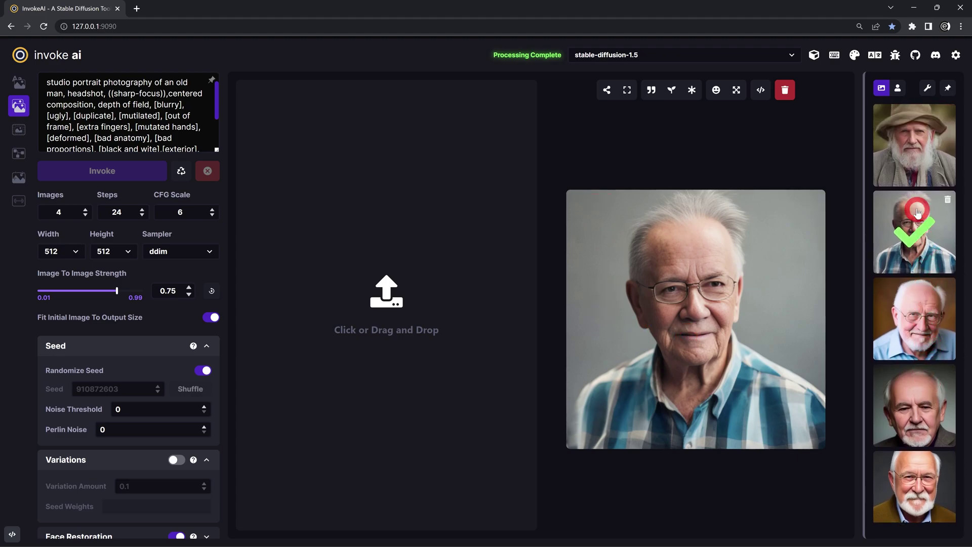
pyautogui.moveTo(694, 319)
pyautogui.click(720, 282)
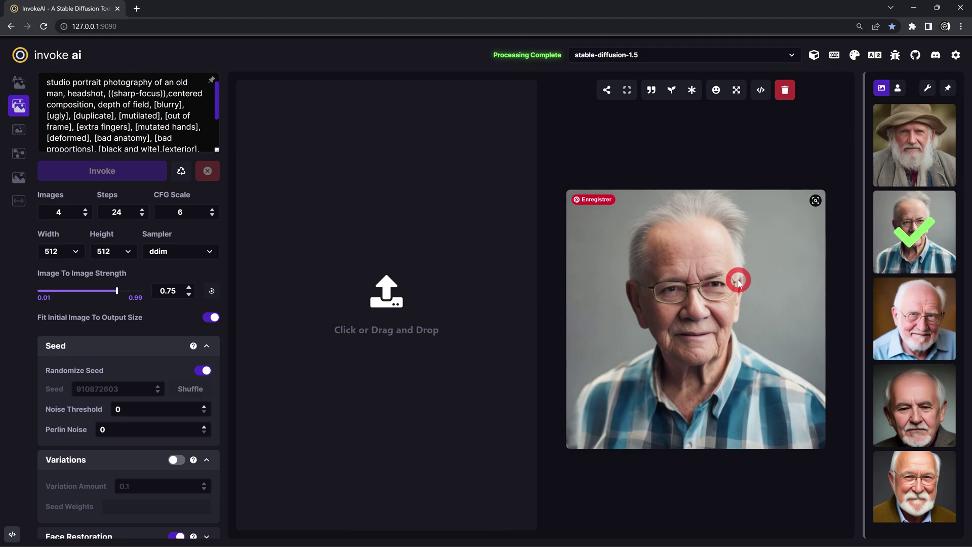
pyautogui.click(562, 273)
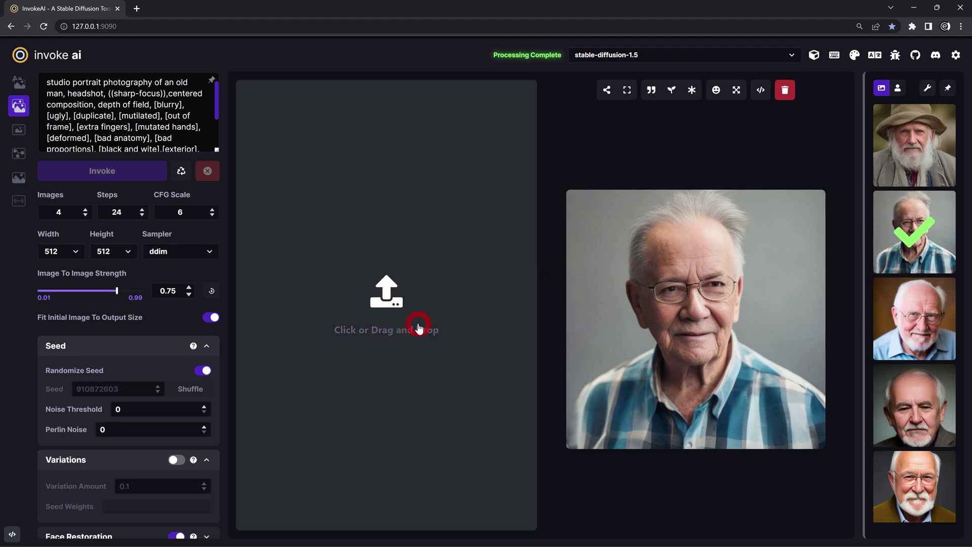
pyautogui.click(385, 302)
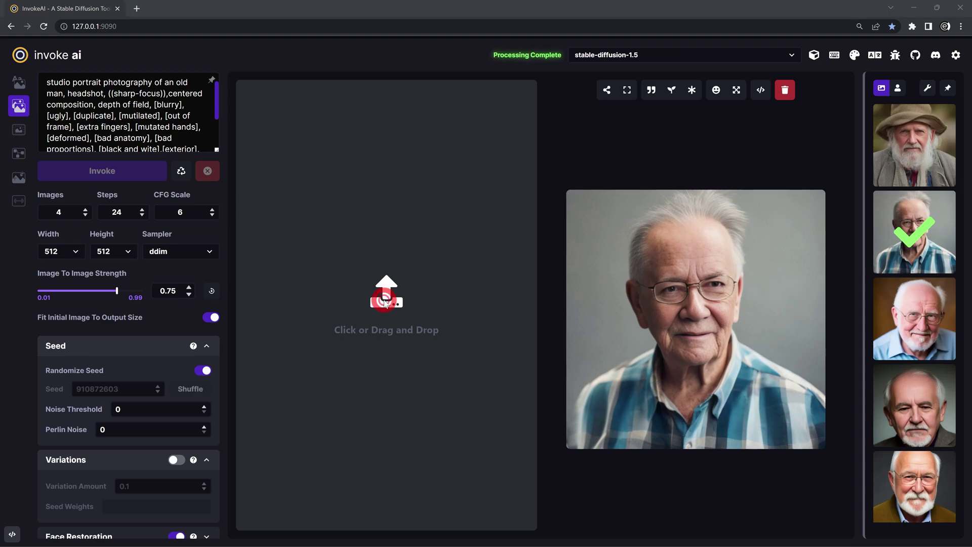
pyautogui.scroll(-1, 381, 245)
pyautogui.scroll(-1, 388, 240)
pyautogui.scroll(-2, 388, 241)
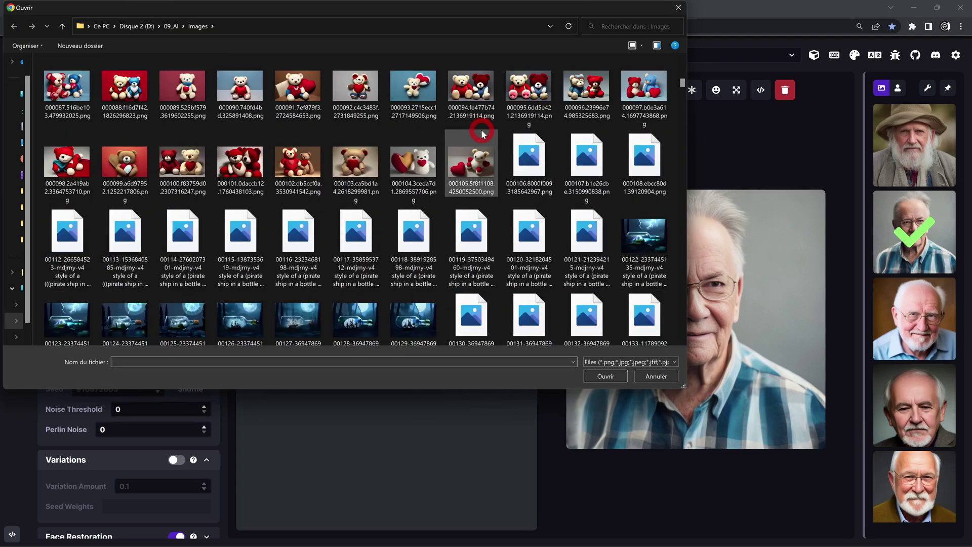
pyautogui.press('Escape')
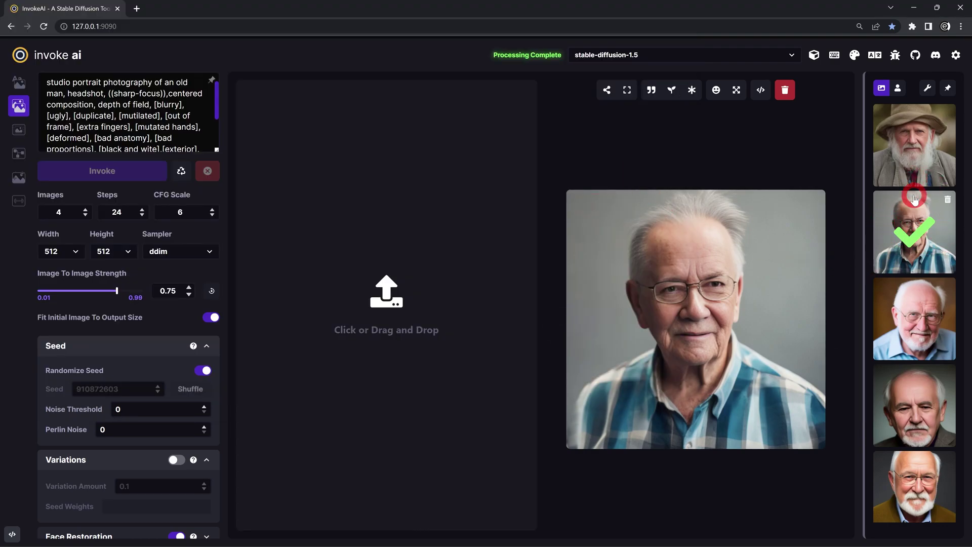
pyautogui.click(906, 210)
# Step: Send the bespectacled old man portrait from the gallery to Image to Image as the initial image
pyautogui.rightClick(907, 210)
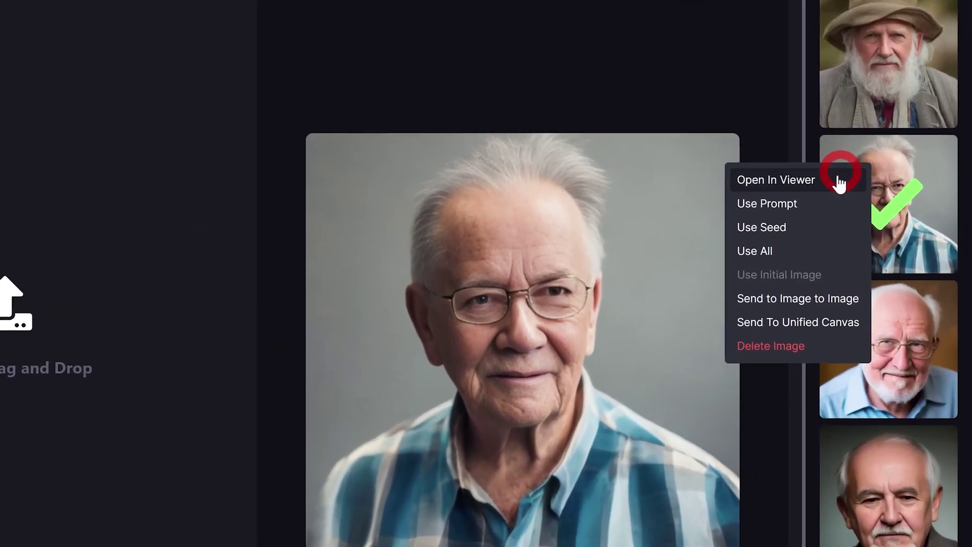
pyautogui.click(836, 292)
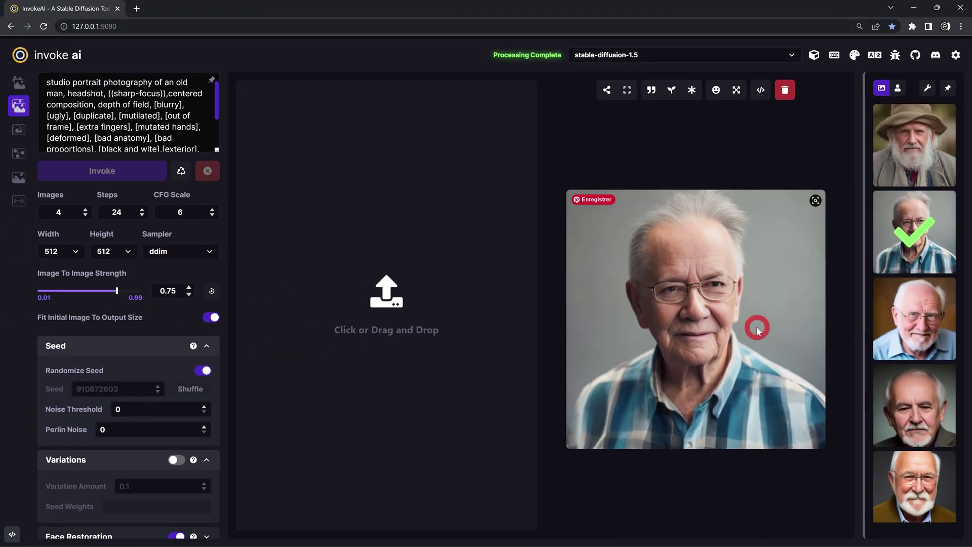
pyautogui.moveTo(755, 326)
pyautogui.mouseDown()
pyautogui.moveTo(552, 256)
pyautogui.moveTo(431, 288)
pyautogui.moveTo(400, 282)
pyautogui.mouseUp()
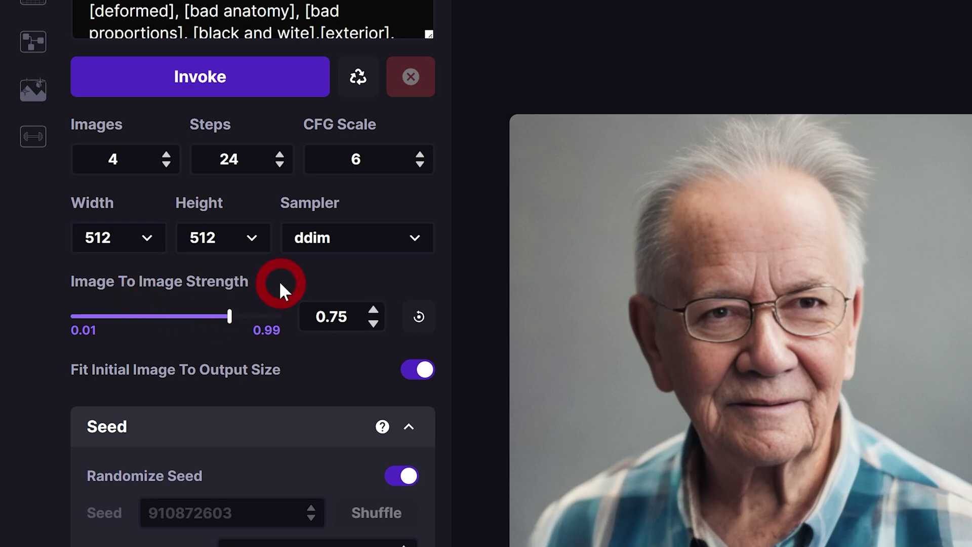
# Step: Push the image-to-image strength slider up to 0.99, then down to its 0.01 minimum
pyautogui.moveTo(230, 316); pyautogui.dragTo(293, 318)
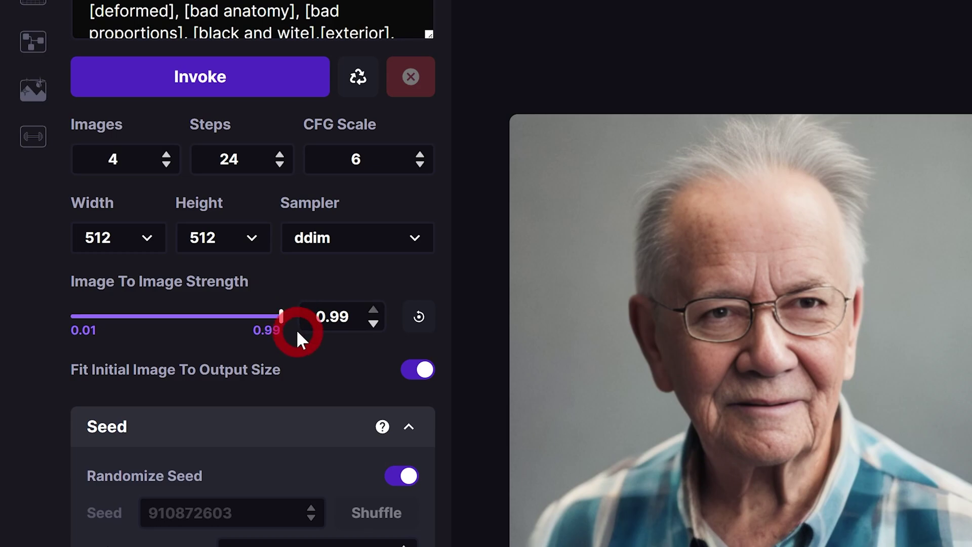
pyautogui.moveTo(281, 317); pyautogui.dragTo(60, 316)
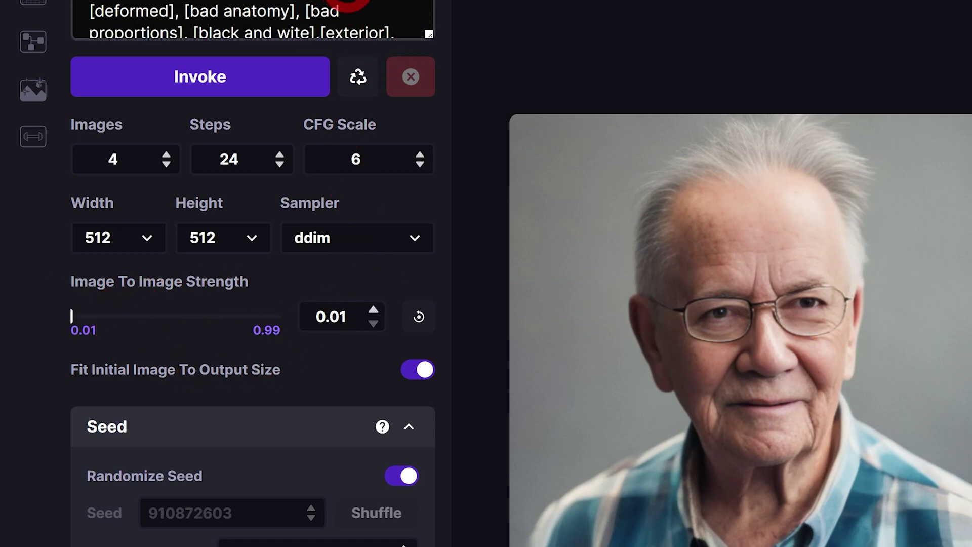
pyautogui.moveTo(766, 378)
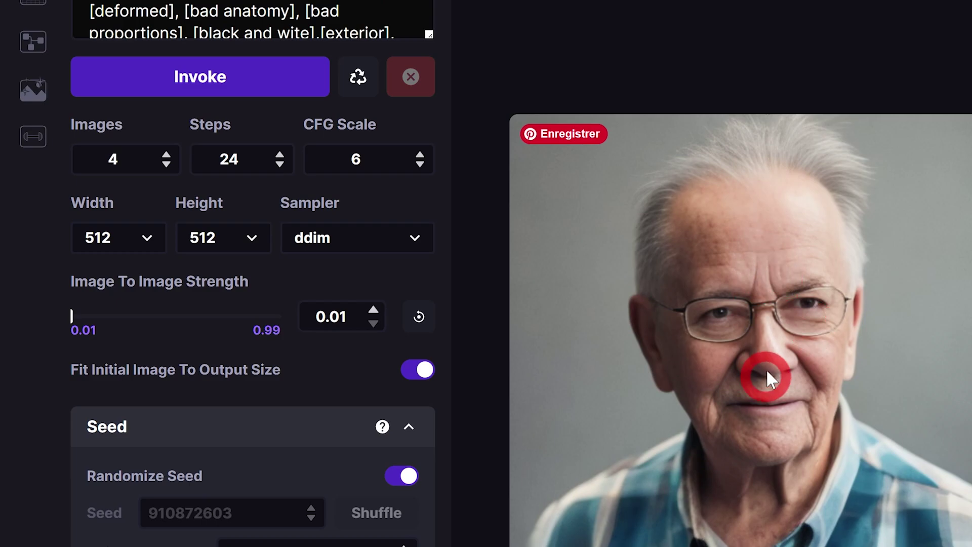
pyautogui.scroll(-3, 276, 451)
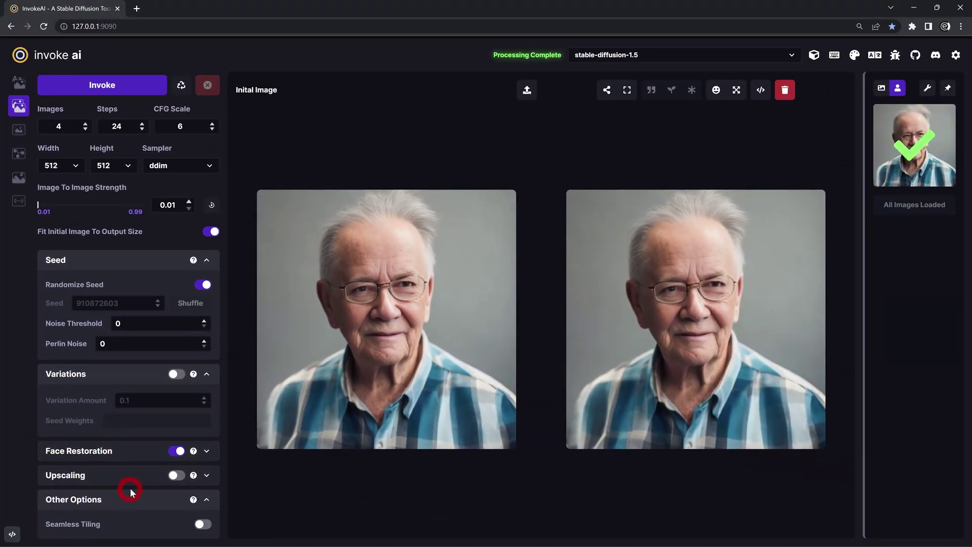
# Step: Set the strength to 0.5 and replace 'old man' in the prompt with 'steampunk robot'
pyautogui.scroll(2, 120, 239)
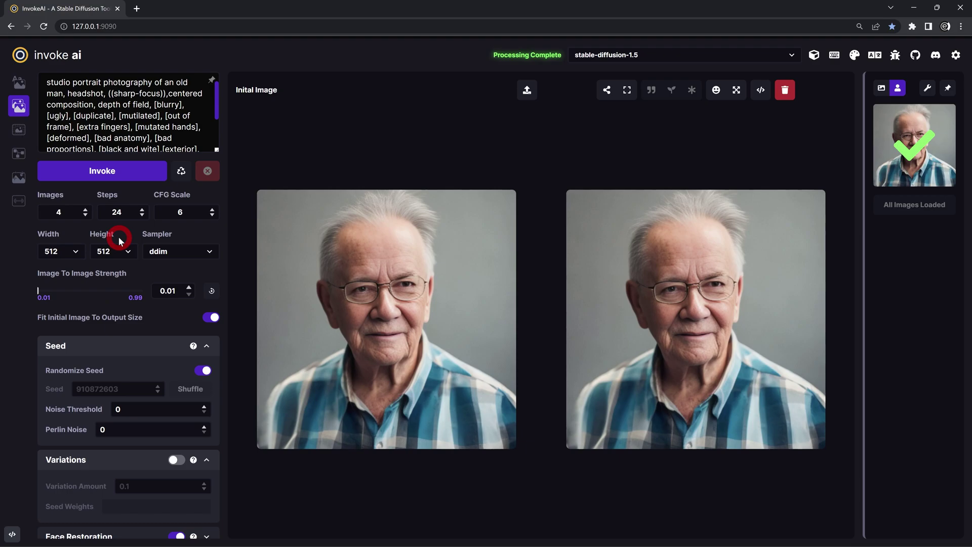
pyautogui.moveTo(387, 319)
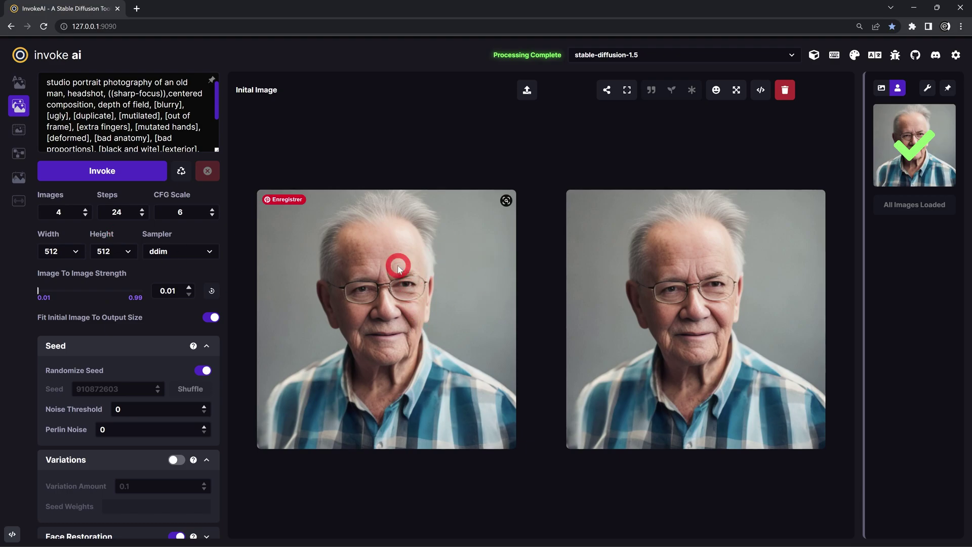
pyautogui.moveTo(38, 290); pyautogui.dragTo(85, 290)
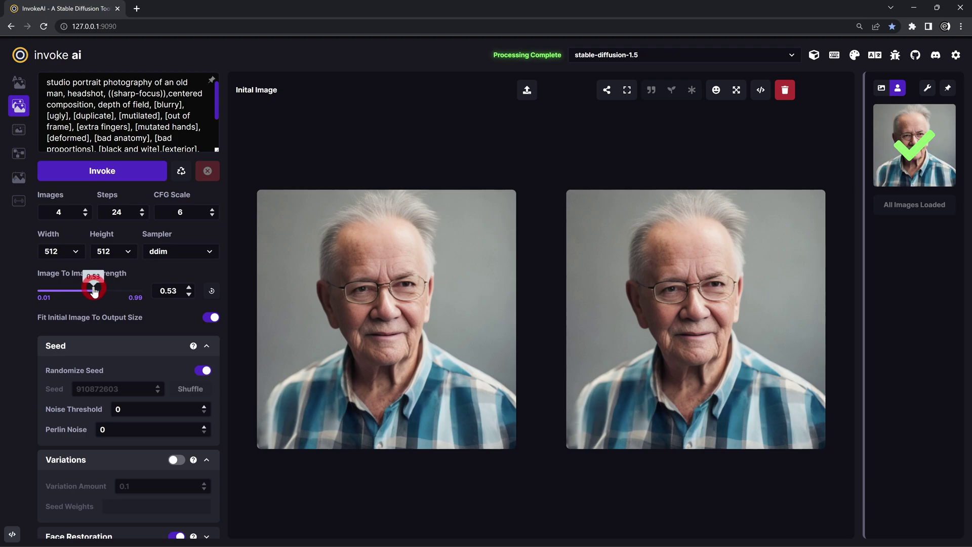
pyautogui.moveTo(85, 290); pyautogui.dragTo(92, 295)
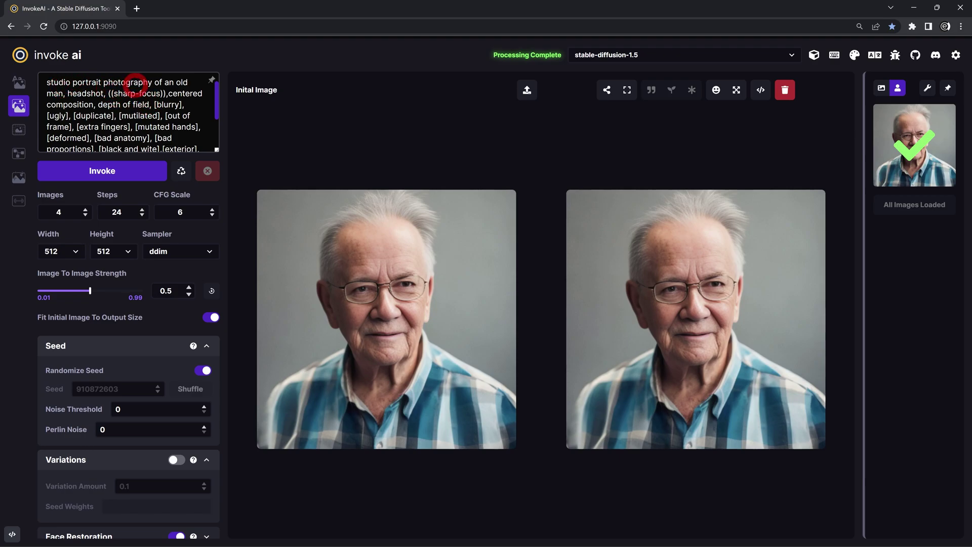
pyautogui.moveTo(174, 82); pyautogui.dragTo(65, 95)
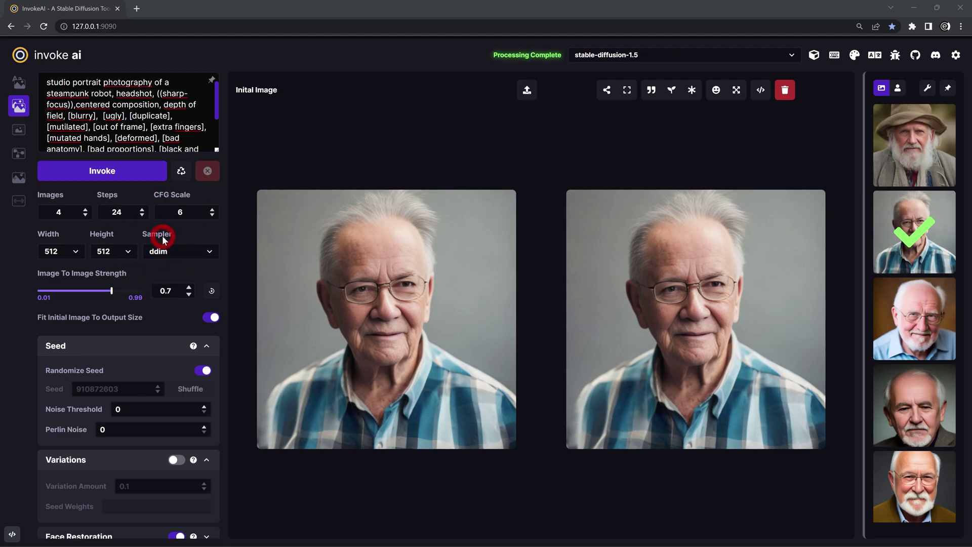
pyautogui.moveTo(111, 290)
pyautogui.mouseDown()
pyautogui.moveTo(81, 291)
pyautogui.moveTo(91, 291)
pyautogui.mouseUp()
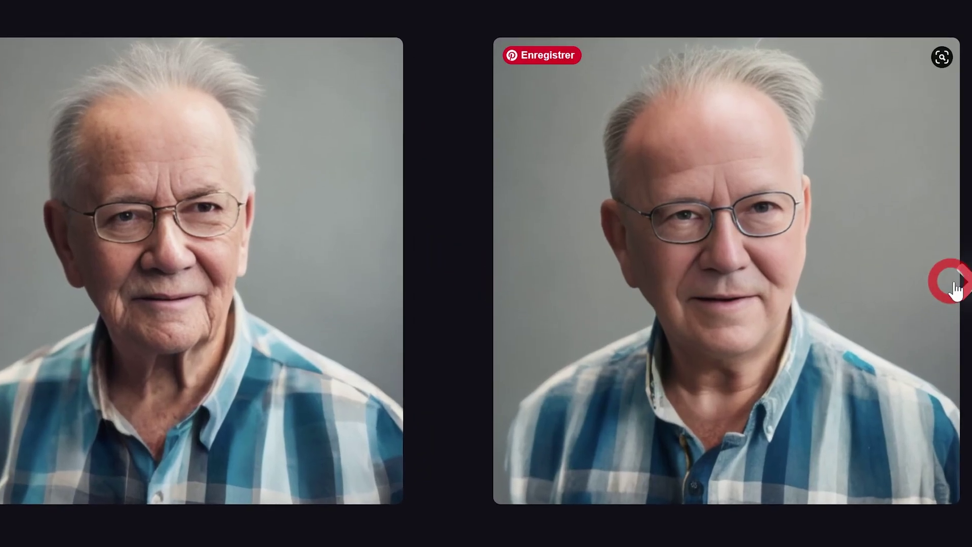
# Step: Browse the generated portraits, then raise the image-to-image strength to 0.8
pyautogui.click(935, 292)
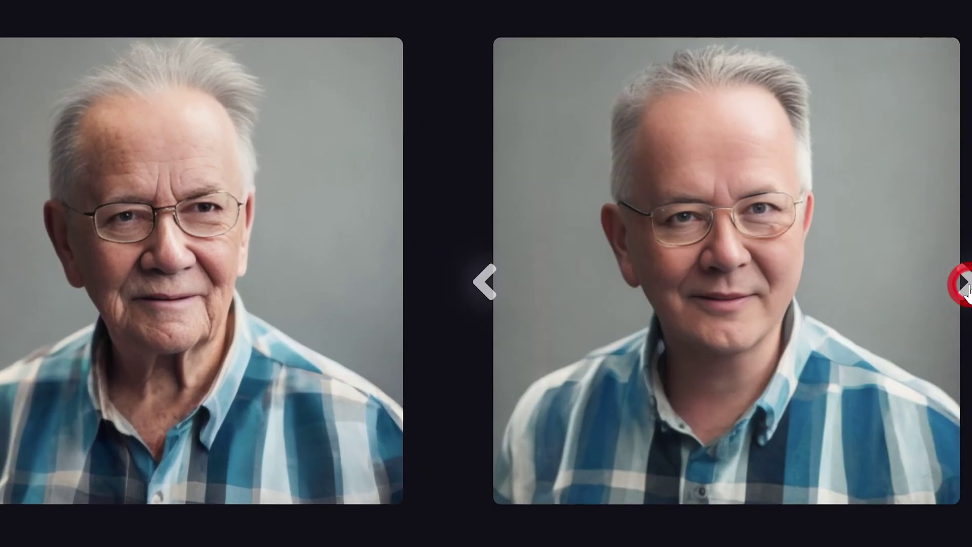
pyautogui.click(966, 292)
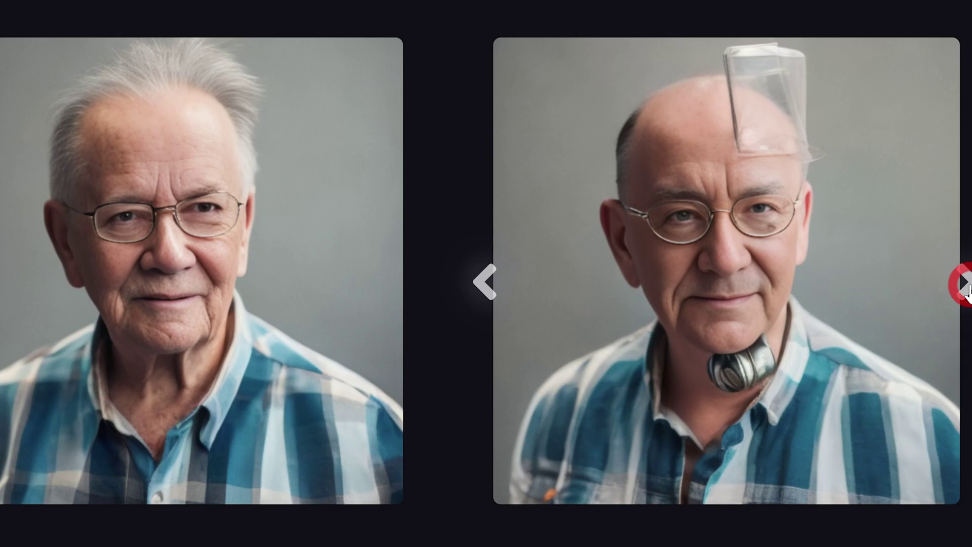
pyautogui.click(966, 292)
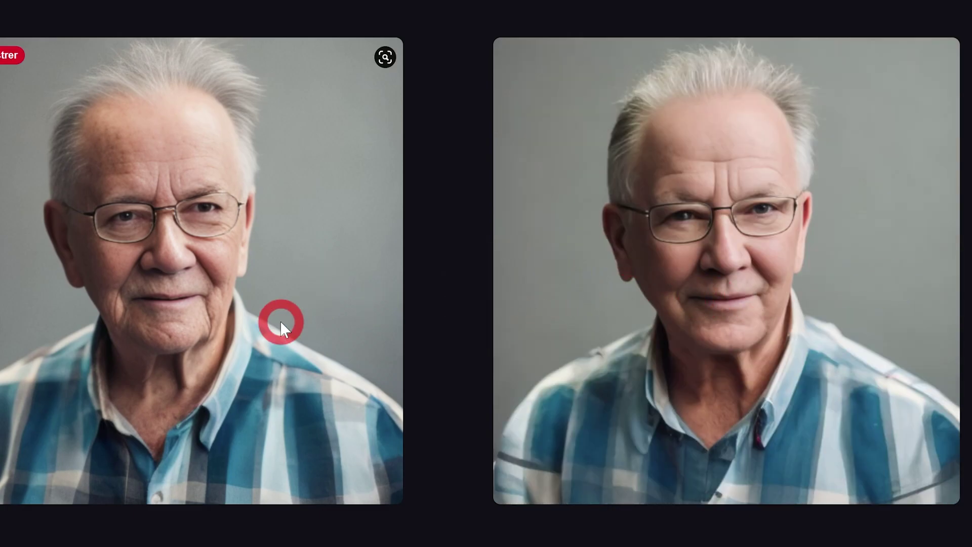
pyautogui.click(486, 280)
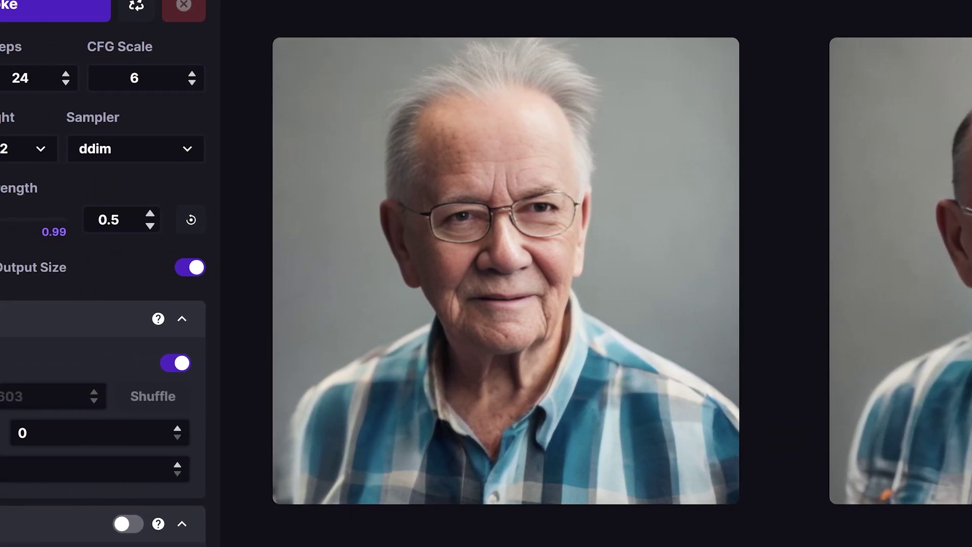
pyautogui.moveTo(154, 220); pyautogui.dragTo(217, 225)
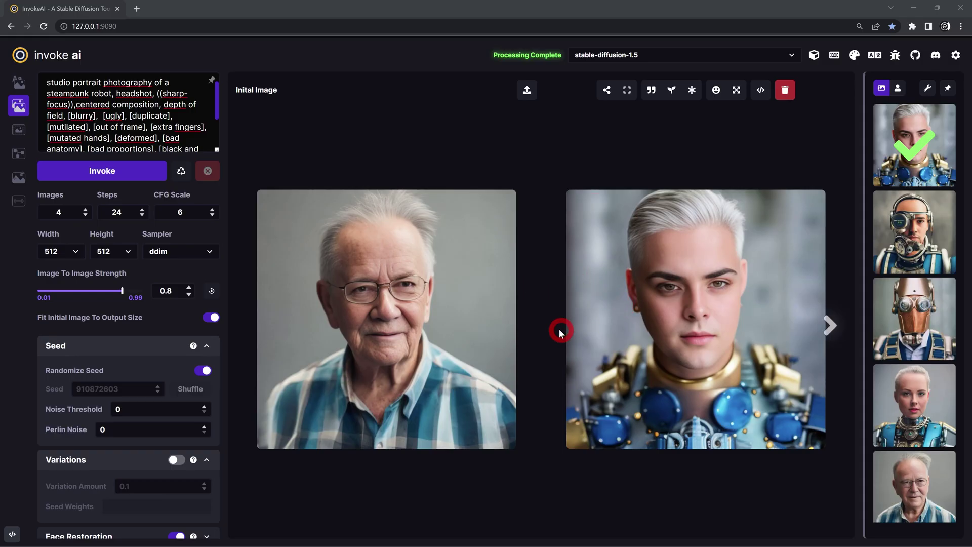
# Step: Step through results to the copper goggle robot and lower the strength to 0.7
pyautogui.click(829, 329)
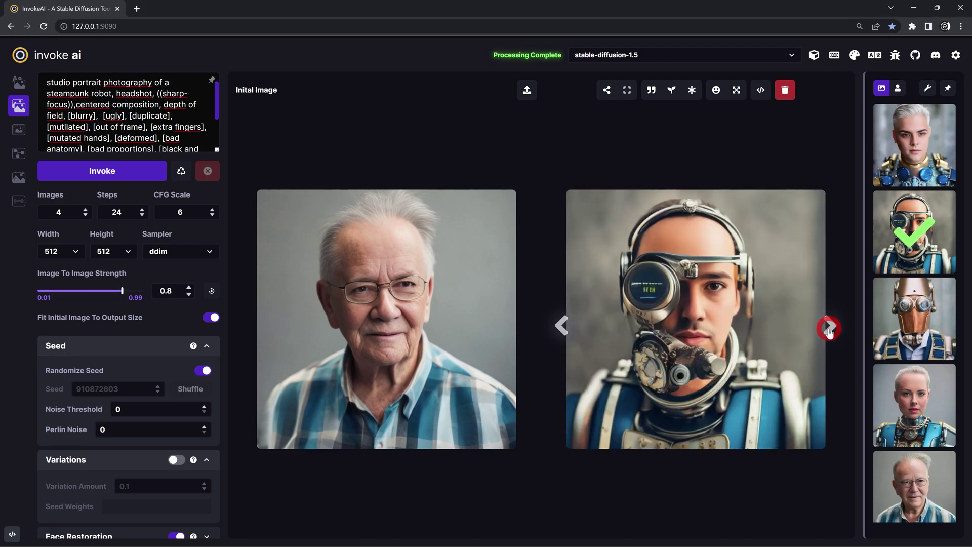
pyautogui.click(829, 329)
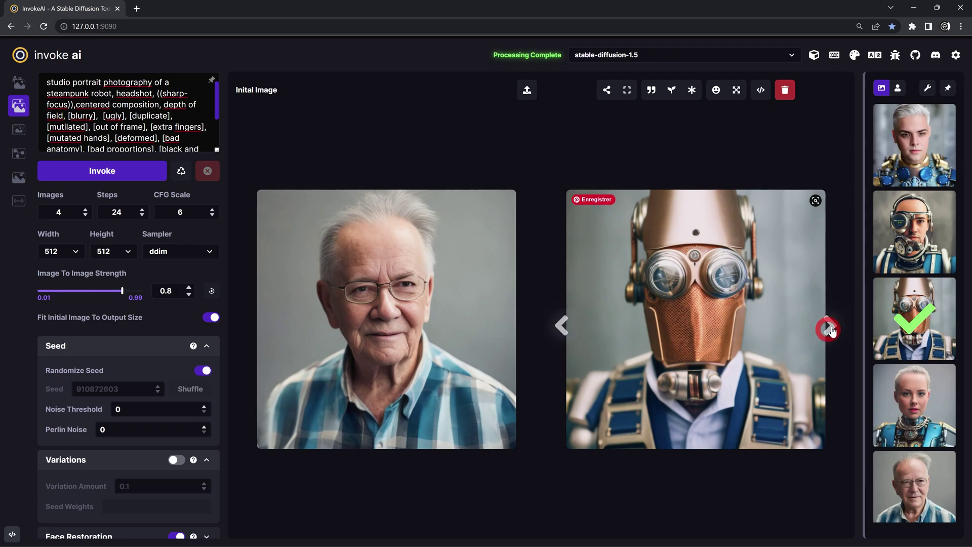
pyautogui.click(829, 328)
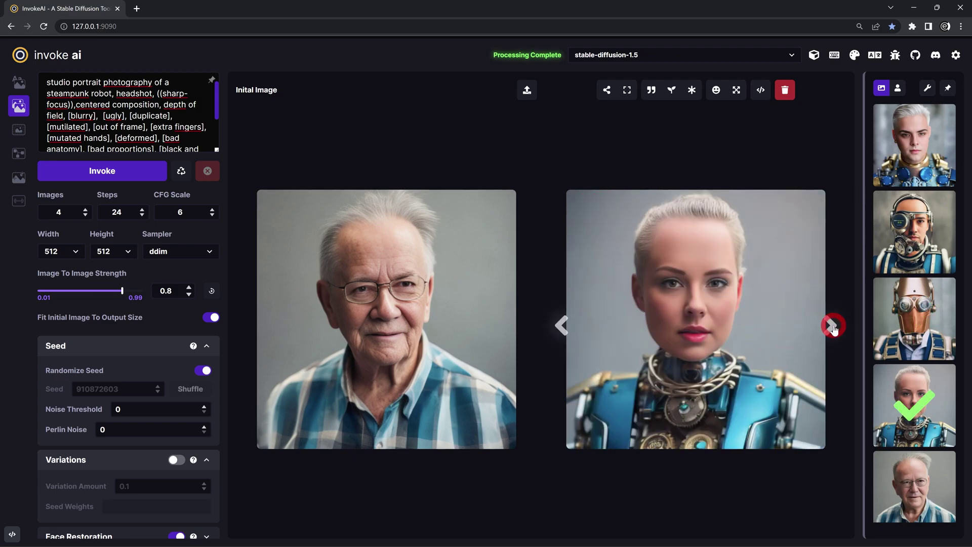
pyautogui.click(830, 327)
pyautogui.click(562, 322)
pyautogui.click(562, 322)
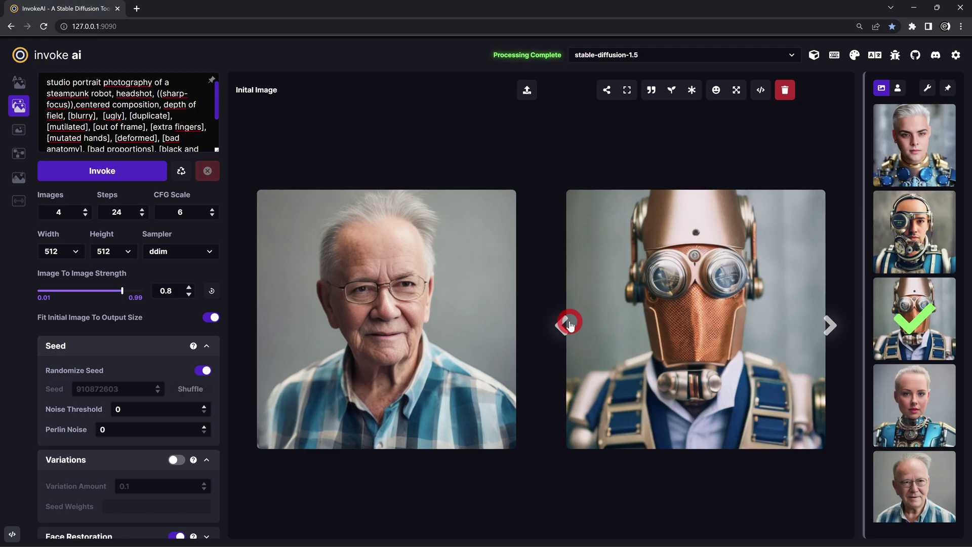
pyautogui.moveTo(121, 291)
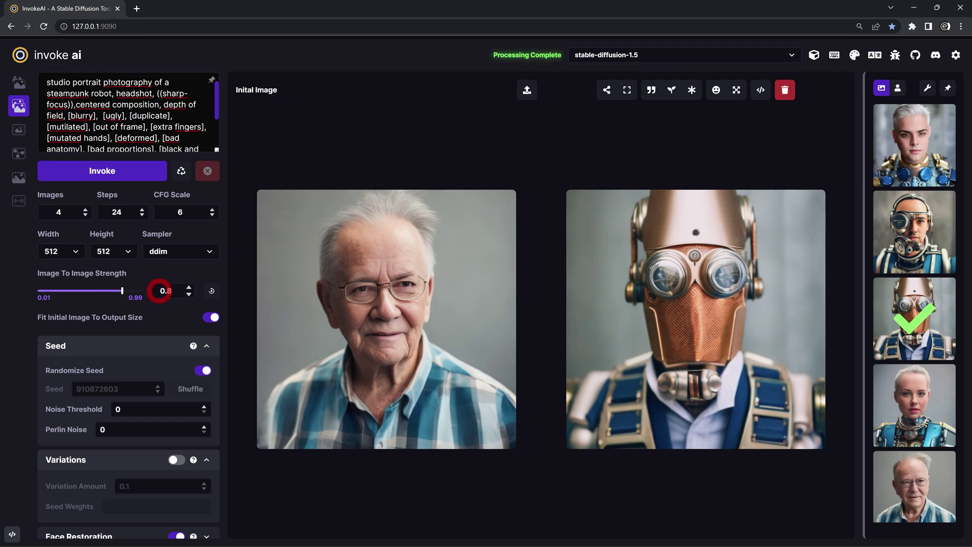
pyautogui.moveTo(121, 291); pyautogui.dragTo(114, 293)
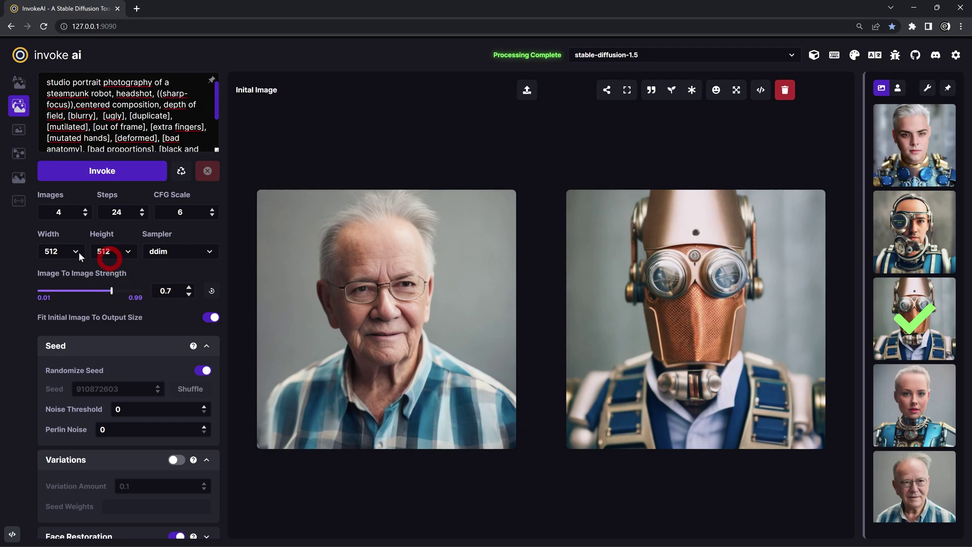
# Step: Browse the new results back to the bald man with glasses and switch the sampler to k_euler_a
pyautogui.click(831, 326)
pyautogui.click(830, 326)
pyautogui.click(831, 325)
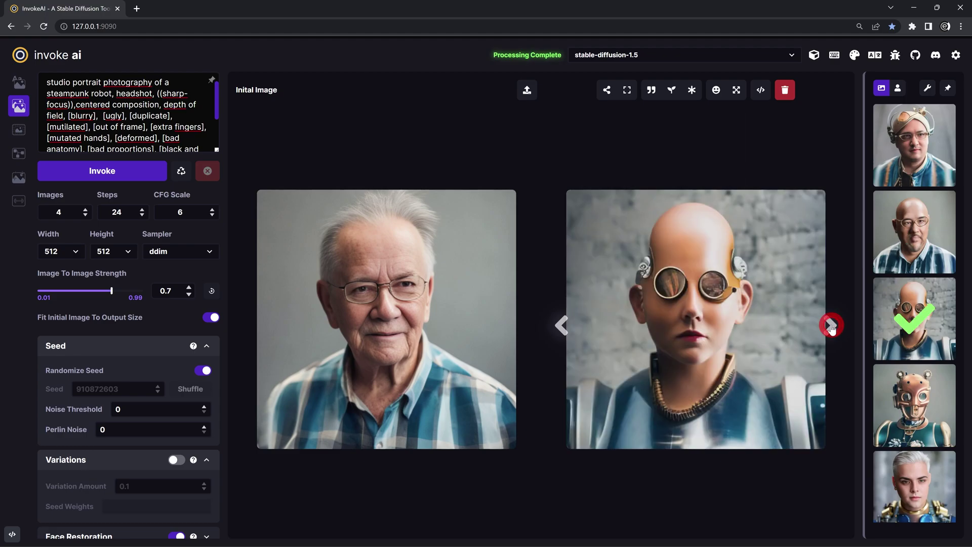
pyautogui.click(831, 325)
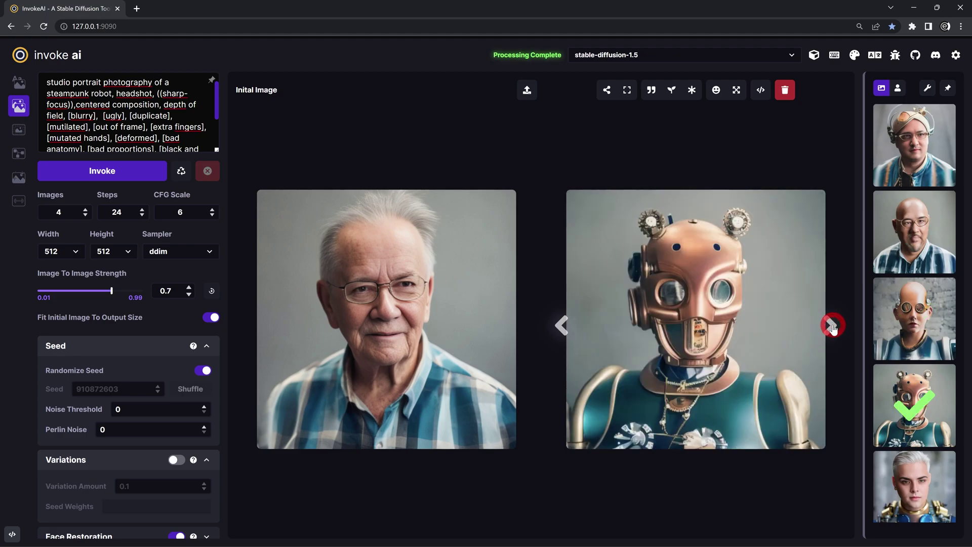
pyautogui.click(832, 325)
pyautogui.click(559, 334)
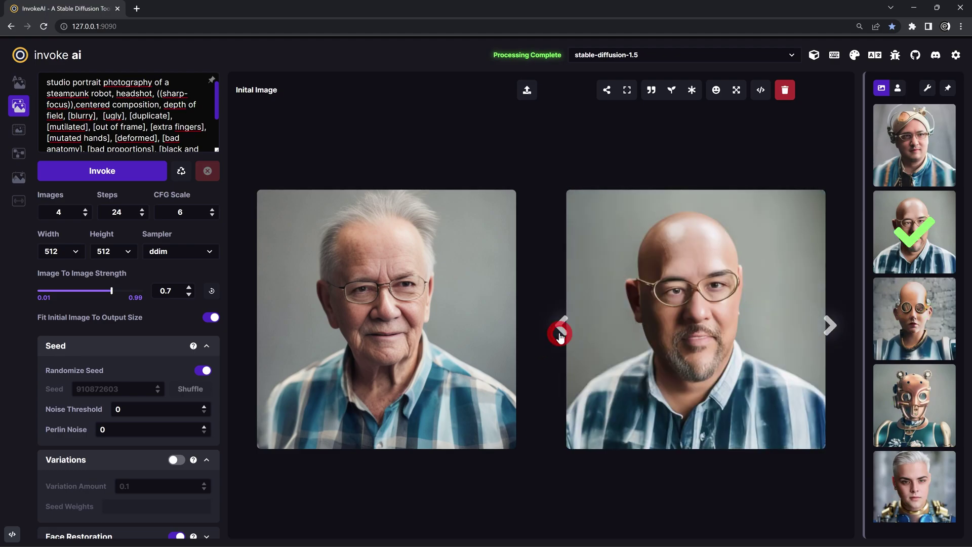
pyautogui.click(830, 325)
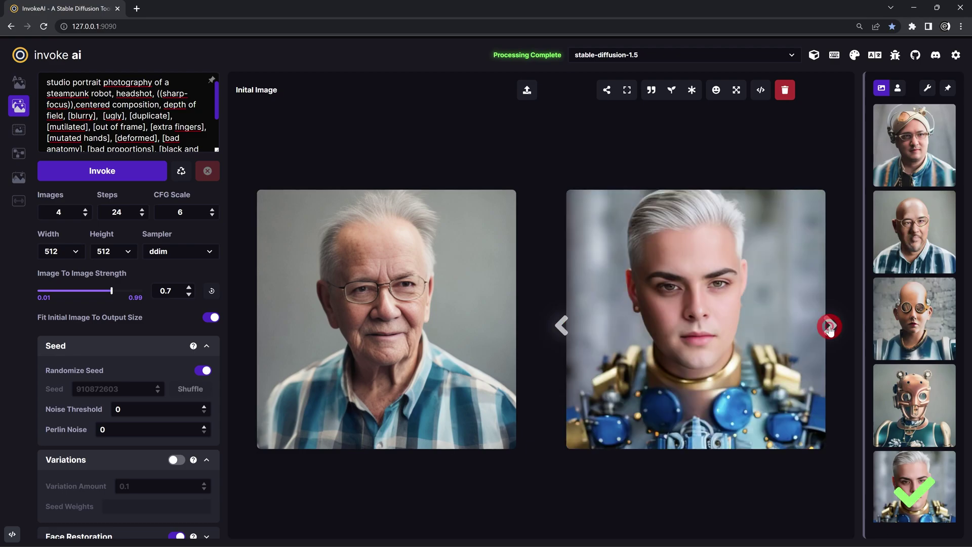
pyautogui.click(560, 325)
pyautogui.click(560, 327)
pyautogui.click(194, 224)
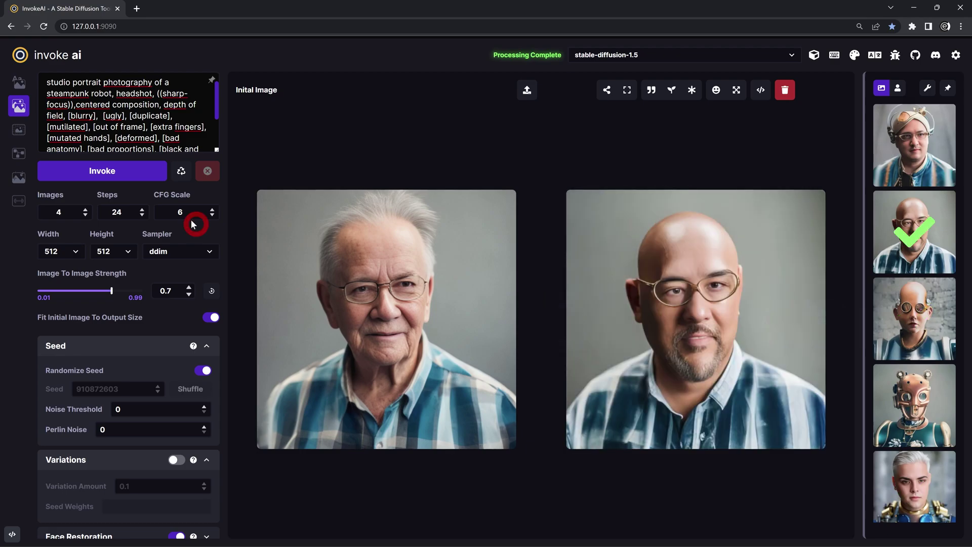
pyautogui.click(217, 248)
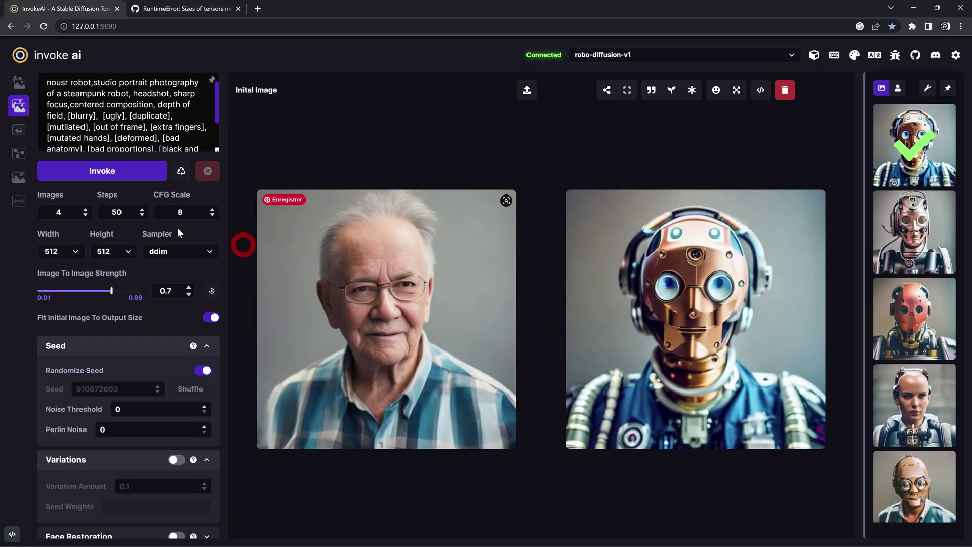
# Step: Lower the strength to 0.6 and generate a new batch of robot images
pyautogui.moveTo(111, 290); pyautogui.dragTo(107, 294)
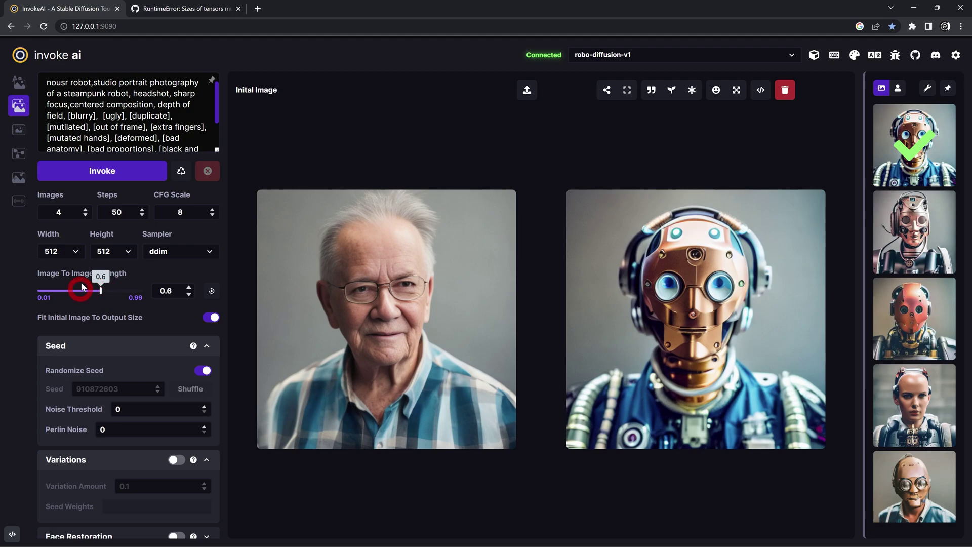
pyautogui.click(78, 171)
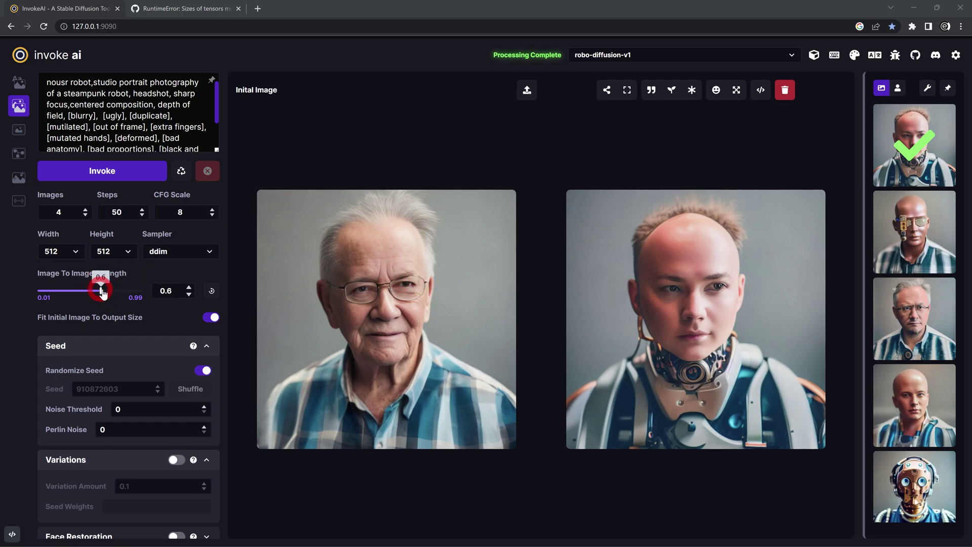
pyautogui.moveTo(694, 319)
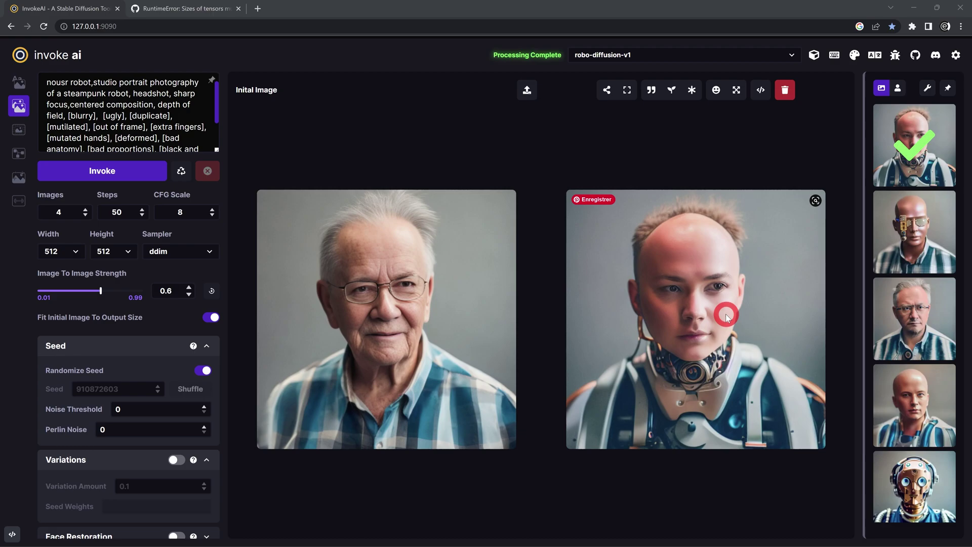
# Step: Send the first robot result from the gallery to Image to Image as the initial image
pyautogui.rightClick(918, 166)
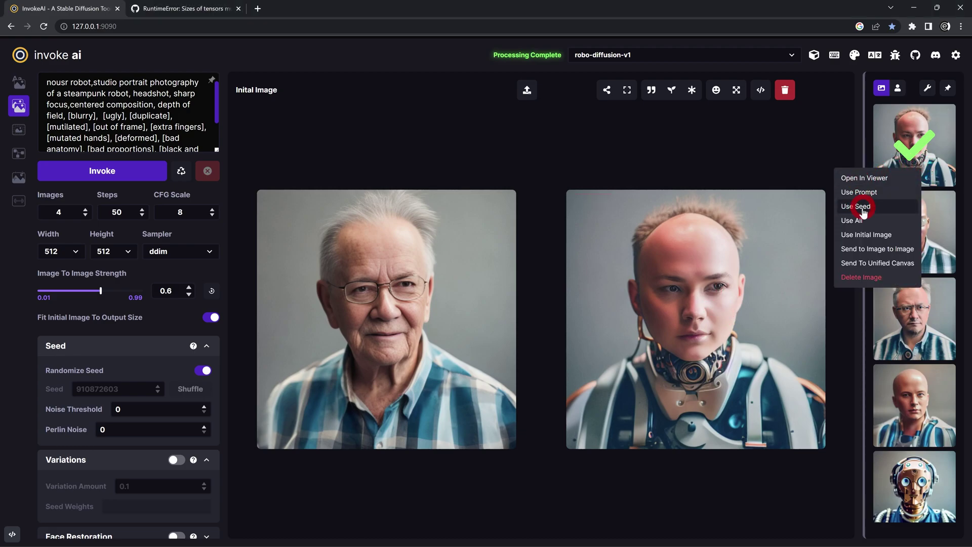
pyautogui.click(861, 248)
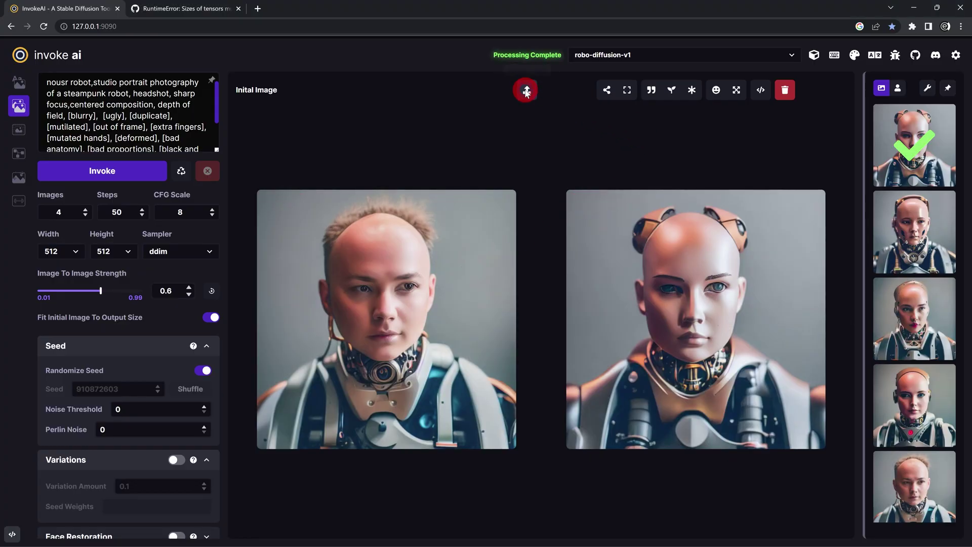
# Step: Load the astronaut picture as the initial image and browse the astronaut-robot results back and forth
pyautogui.click(116, 149)
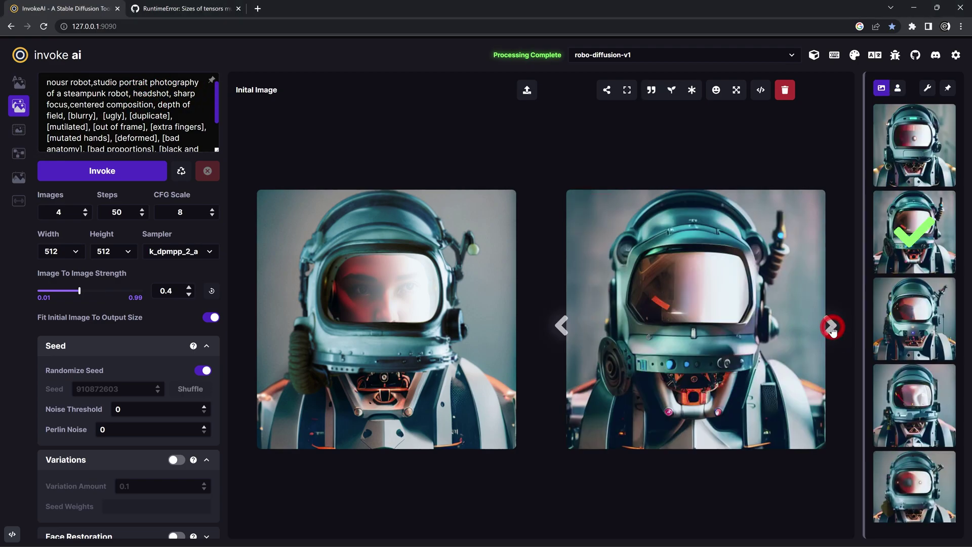
pyautogui.click(831, 328)
pyautogui.click(832, 328)
pyautogui.click(832, 328)
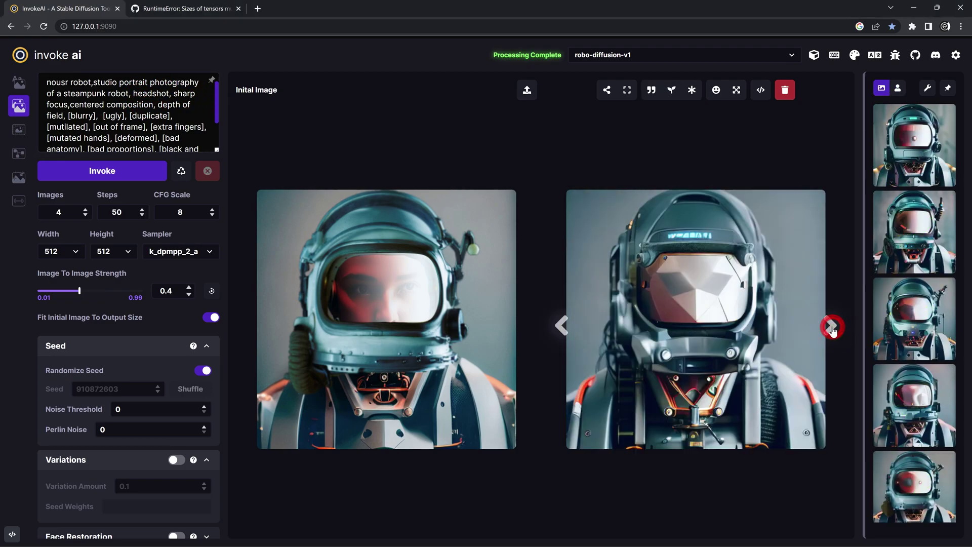
pyautogui.click(562, 326)
pyautogui.click(562, 327)
pyautogui.click(562, 326)
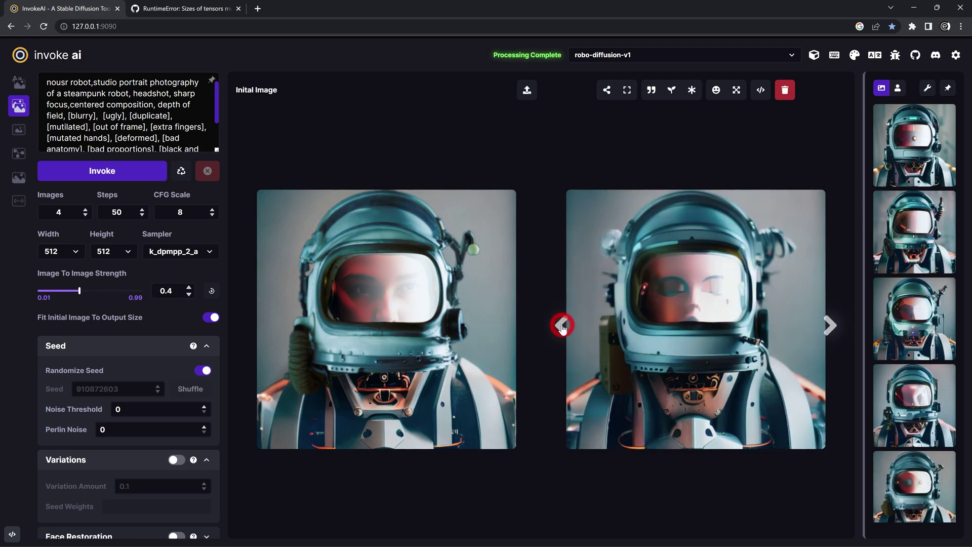
pyautogui.click(562, 327)
pyautogui.click(562, 327)
pyautogui.click(562, 327)
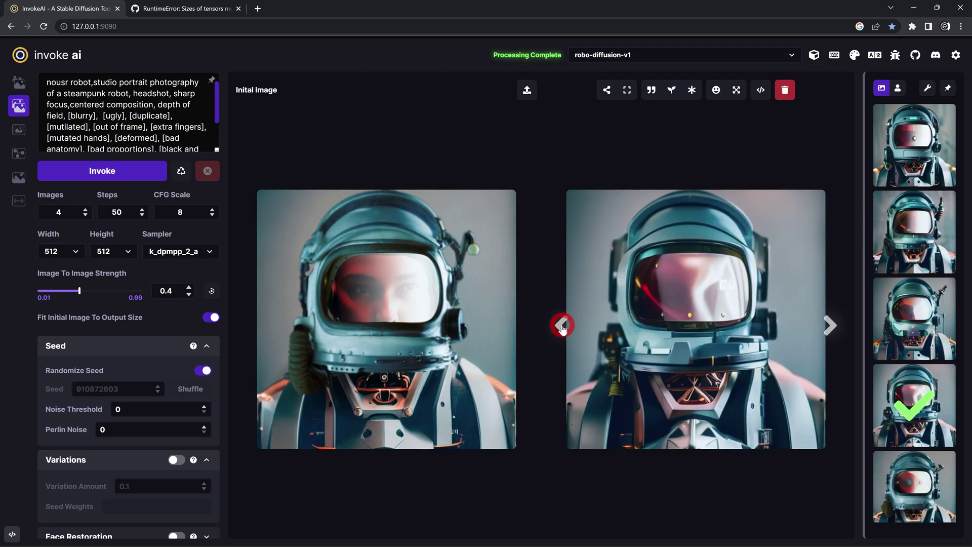